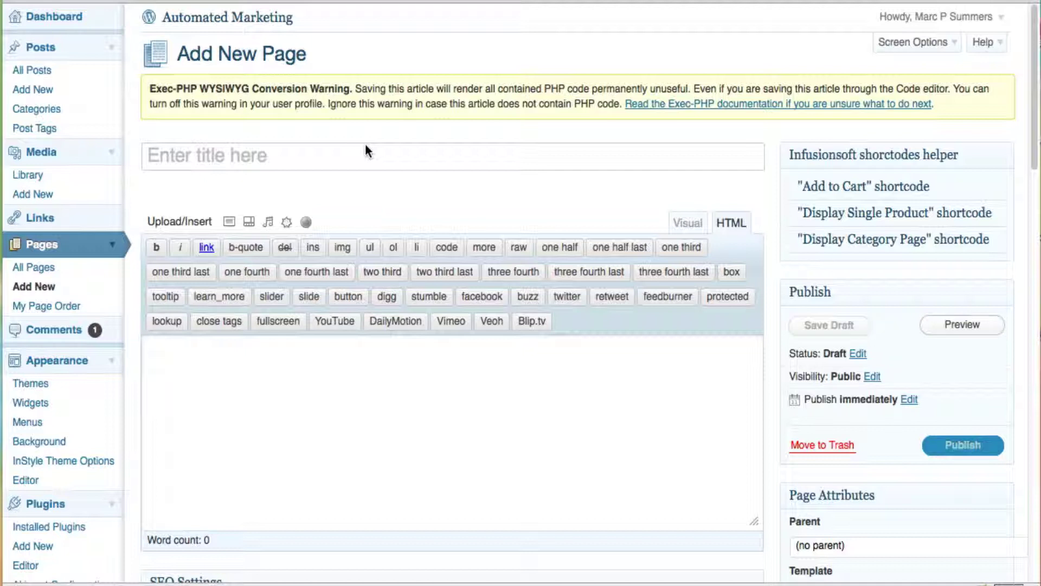
Enter 'Infusionsoft Plugins' as the page title and move into the page body.
left_click(351, 155)
type("Infu")
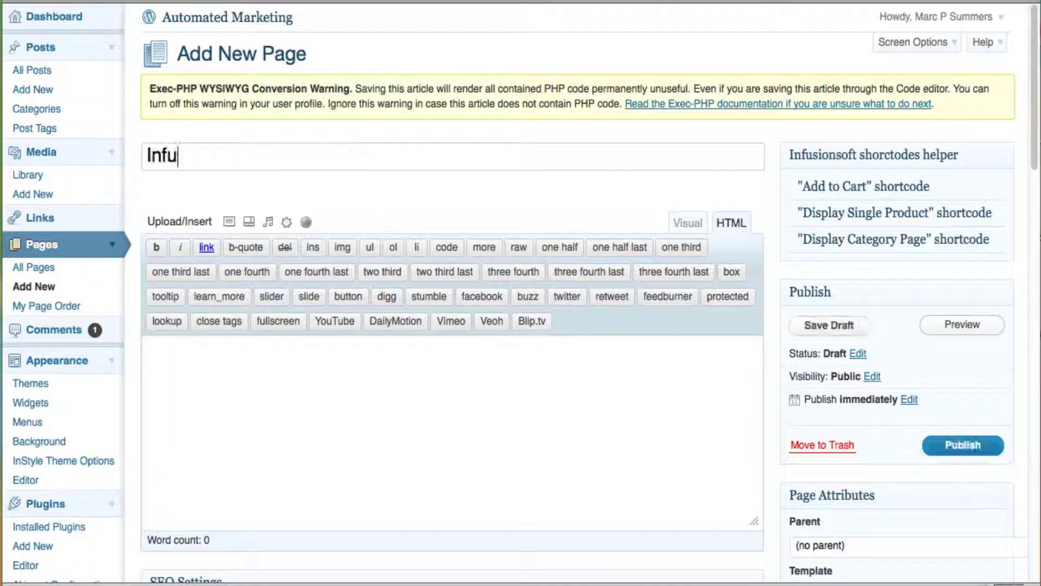
type("sionsoft Plu")
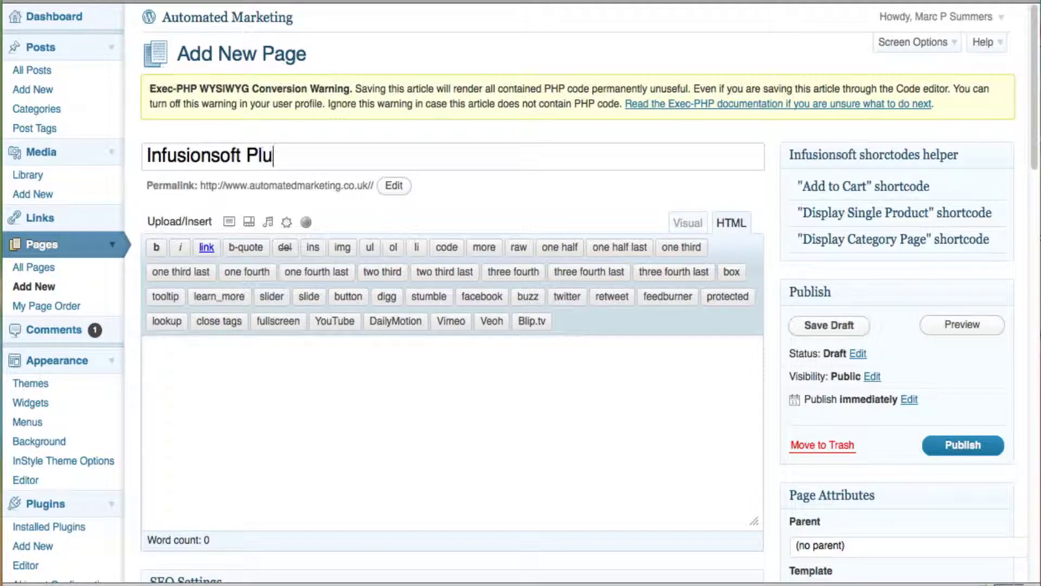
type("gins")
left_click(283, 390)
Generate and insert the Display_Category_Page shortcode with category ID 30.
left_click(856, 239)
type("30")
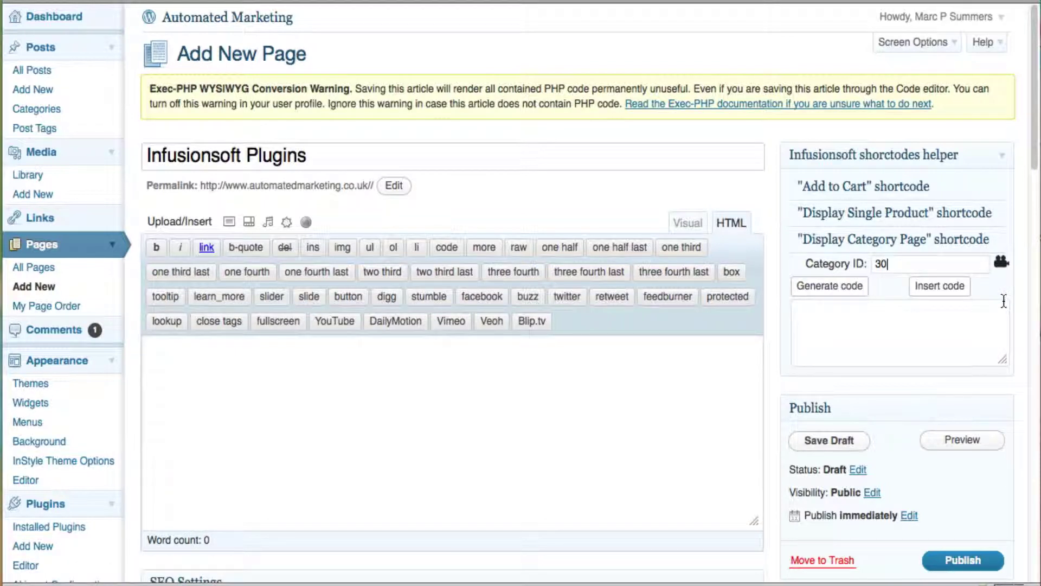
left_click(828, 285)
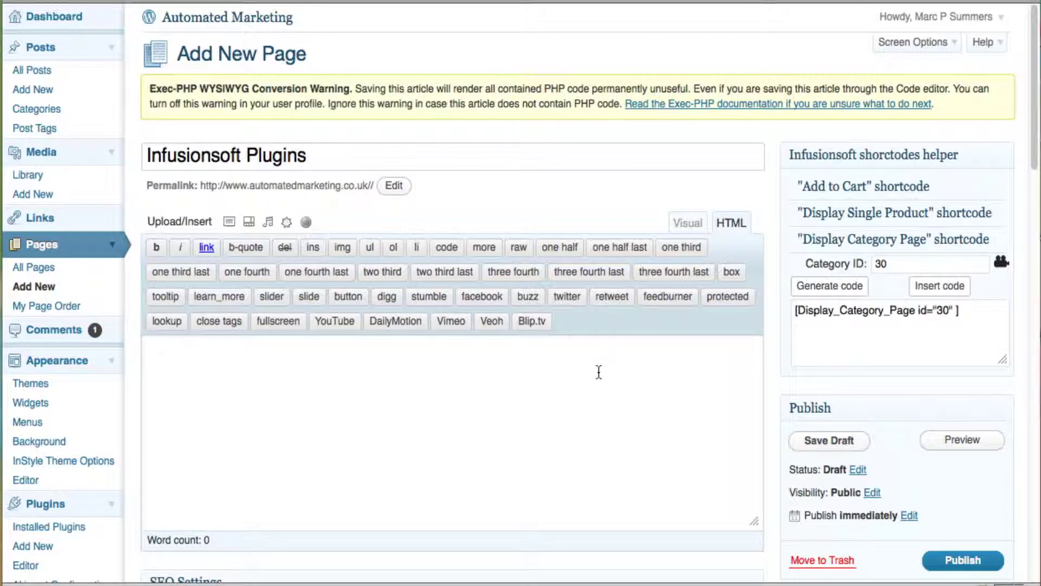
left_click(942, 288)
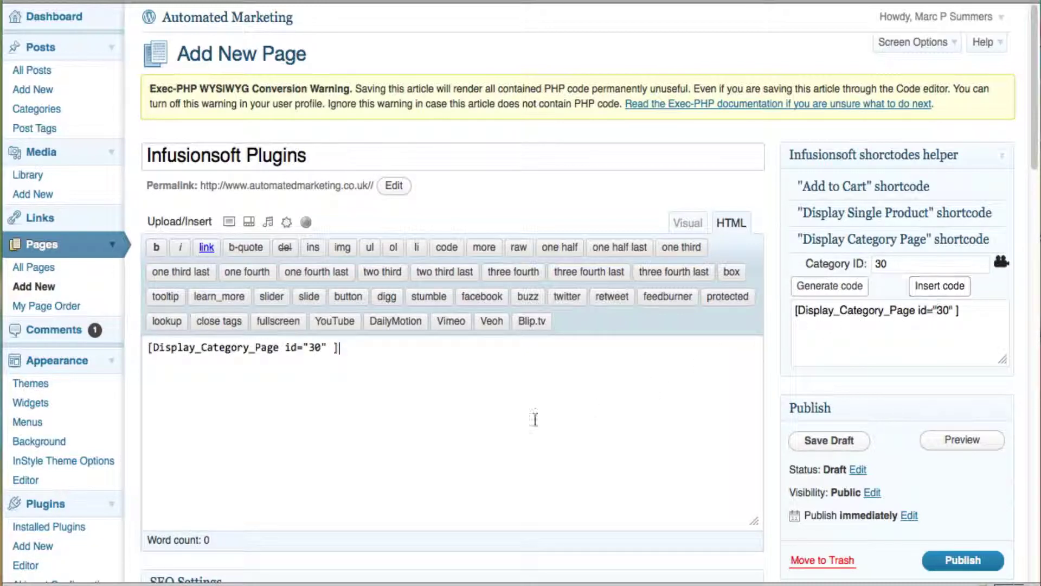
left_click(335, 360)
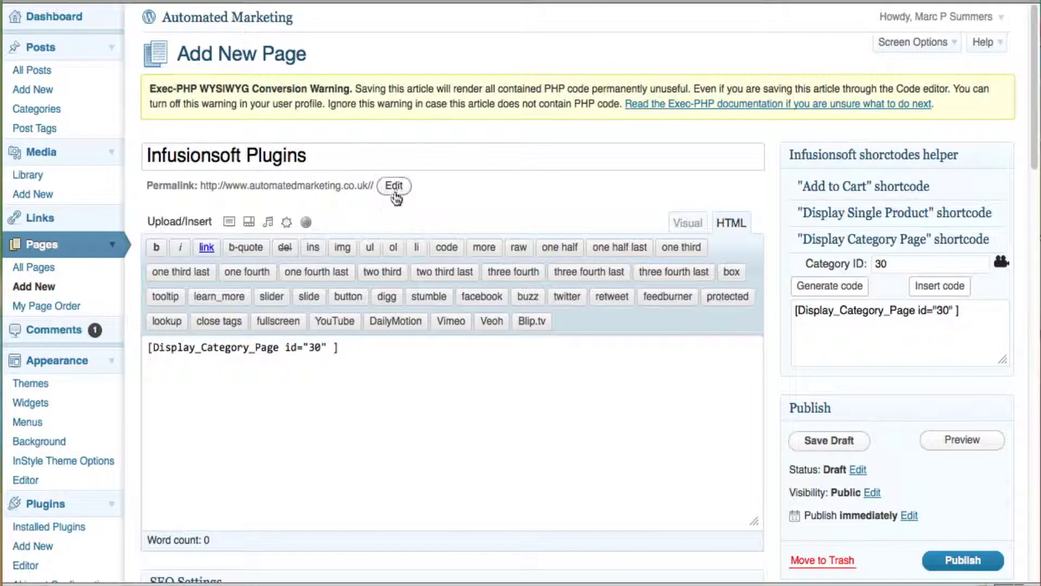
Publish the Infusionsoft Plugins page from the Publish box.
left_click(963, 559)
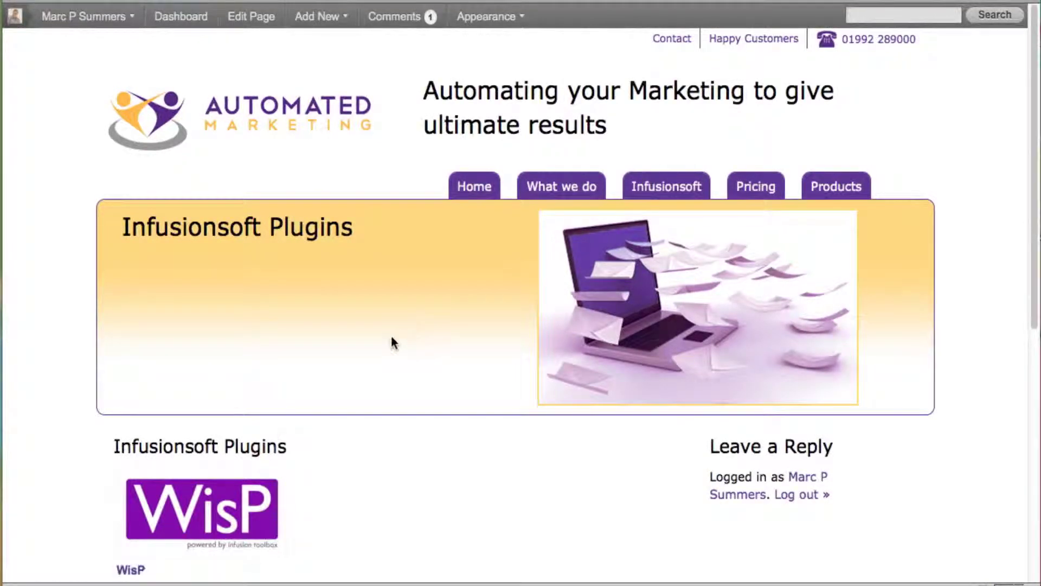
scroll(390, 334, "down", 3)
scroll(391, 335, "down", 2)
scroll(392, 343, "down", 1)
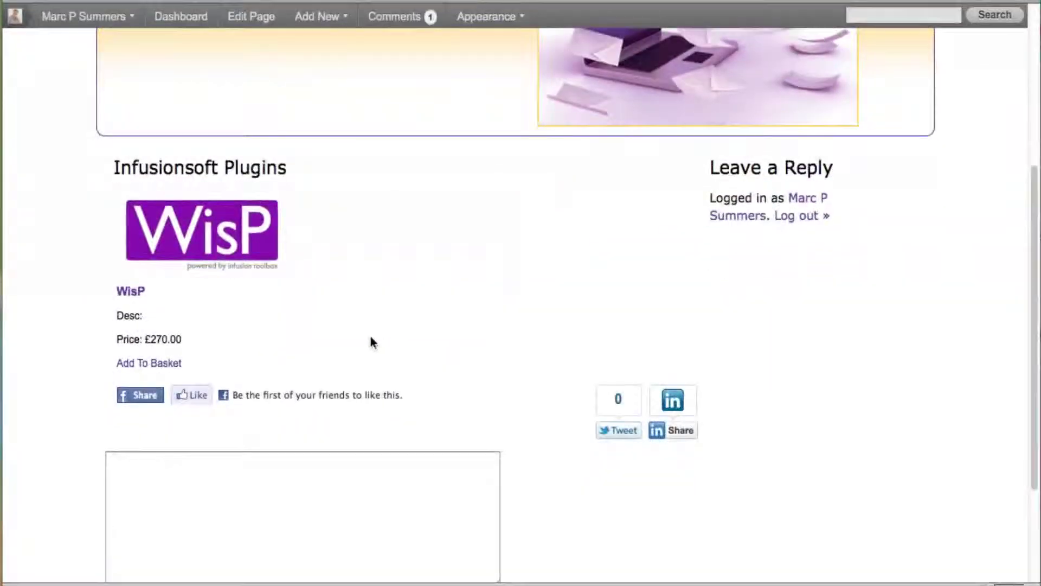